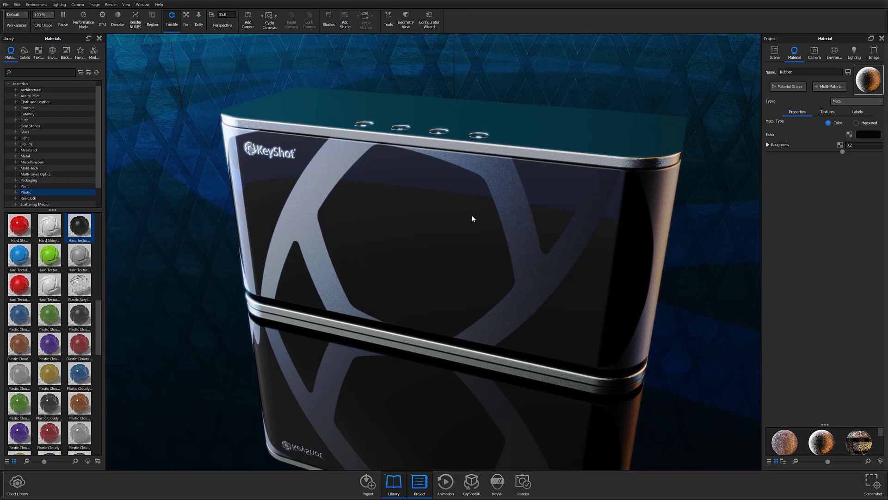
Select the speaker housing and open the Rubber material's node graph
{"action": "mouse_move", "coordinate": [81, 225]}
{"action": "left_mouse_down"}
{"action": "mouse_move", "coordinate": [376, 208]}
{"action": "mouse_move", "coordinate": [69, 227]}
{"action": "mouse_move", "coordinate": [80, 221]}
{"action": "left_mouse_up"}
{"action": "left_click", "coordinate": [510, 188]}
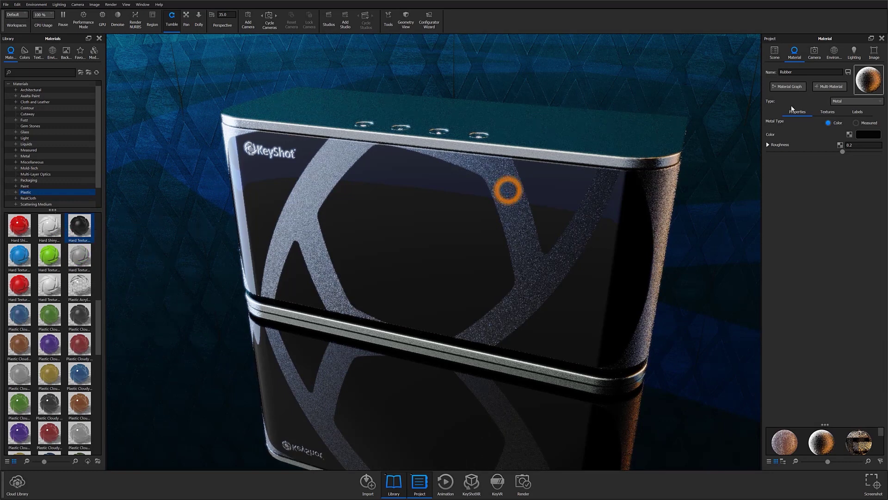
{"action": "left_click", "coordinate": [794, 89]}
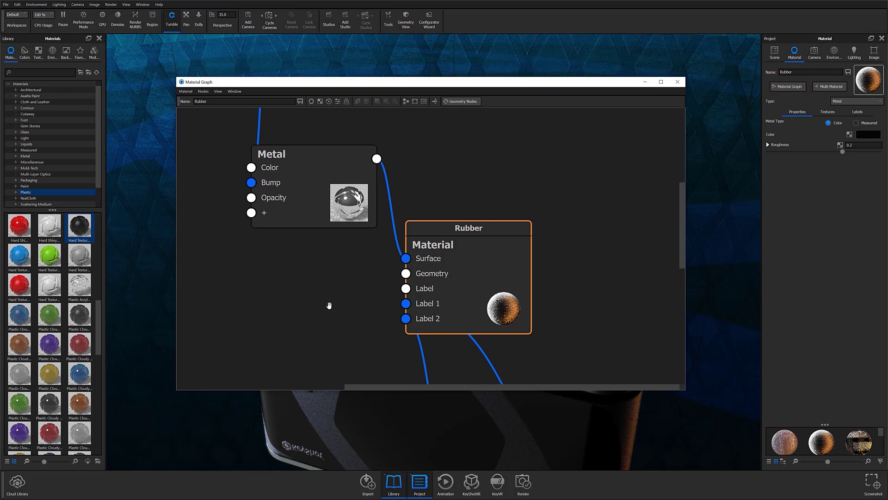
{"action": "left_click", "coordinate": [480, 245]}
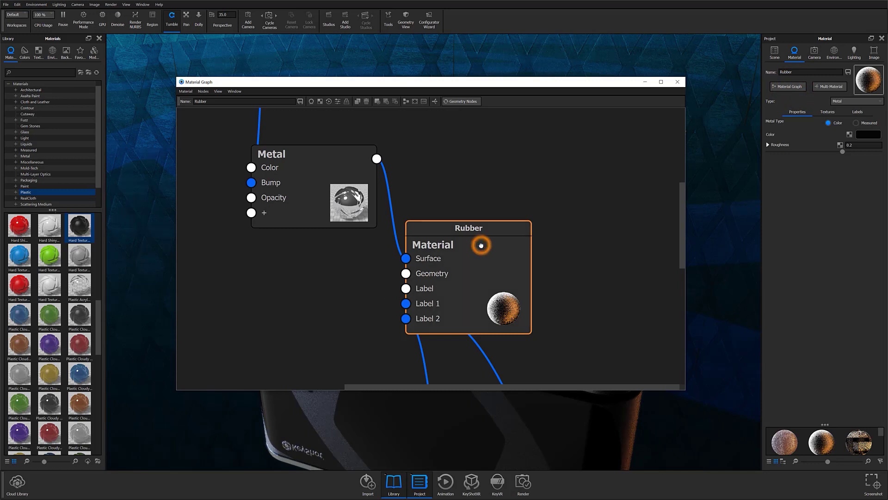
{"action": "left_click", "coordinate": [335, 175]}
Add a Fuzz geometry node and wire its output to the Rubber material's Geometry input
{"action": "right_click", "coordinate": [281, 257]}
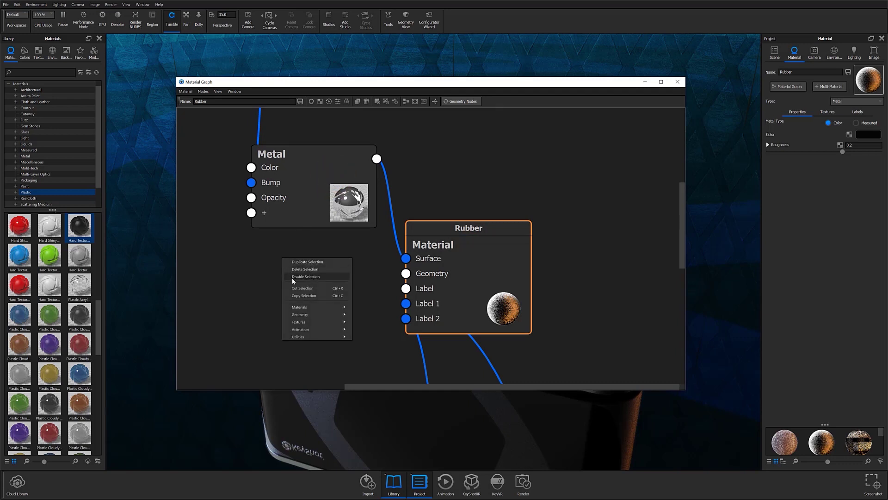
{"action": "mouse_move", "coordinate": [298, 314]}
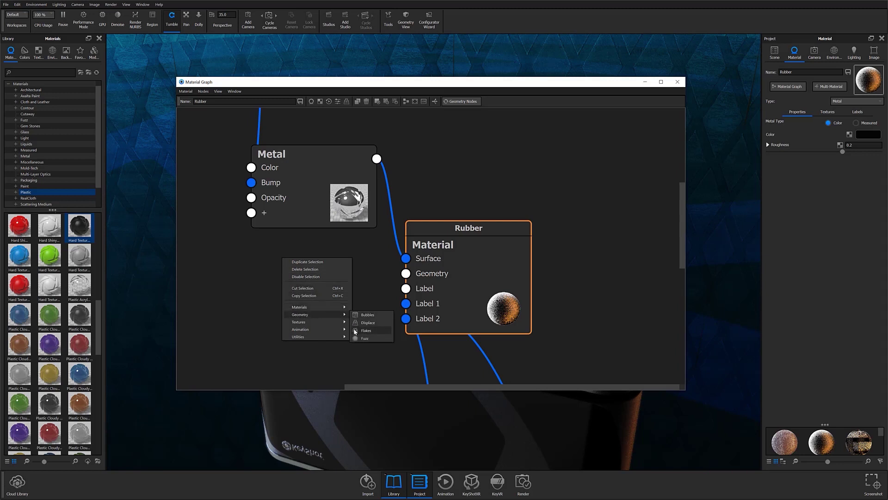
{"action": "left_click", "coordinate": [354, 342]}
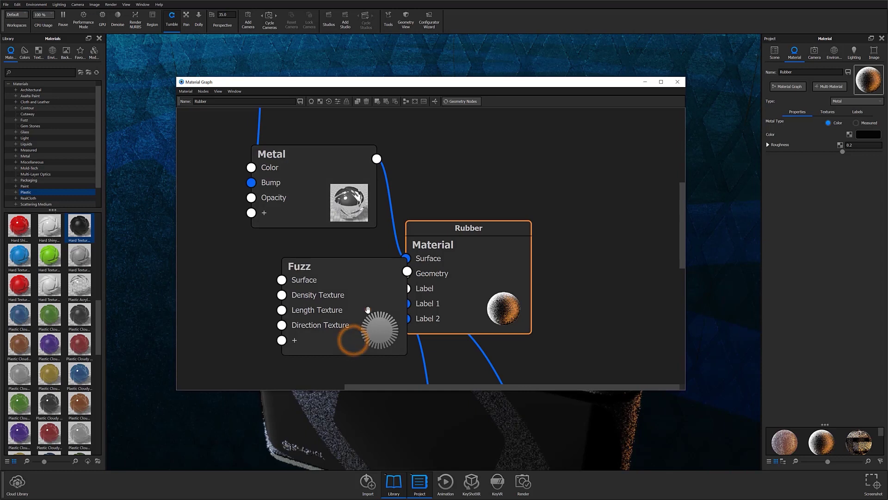
{"action": "left_click_drag", "start_coordinate": [366, 310], "coordinate": [302, 309]}
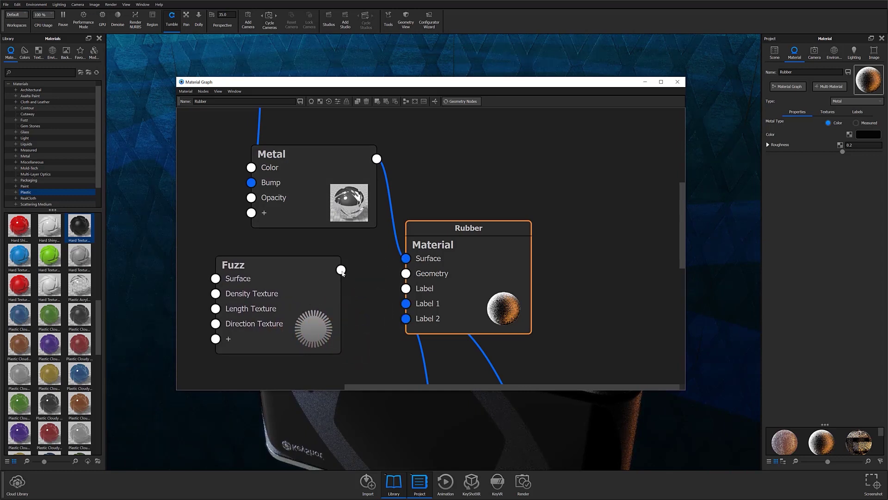
{"action": "left_click_drag", "start_coordinate": [342, 271], "coordinate": [408, 277]}
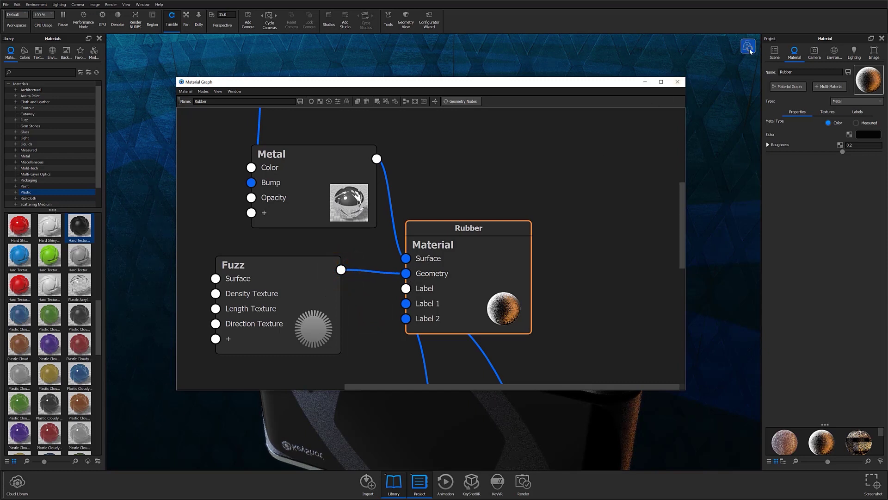
Execute the geometry node and shift the graph window to reveal the fuzzy speaker
{"action": "left_click", "coordinate": [748, 47]}
{"action": "left_click", "coordinate": [432, 84]}
{"action": "mouse_move", "coordinate": [433, 84]}
{"action": "left_mouse_down"}
{"action": "mouse_move", "coordinate": [433, 356]}
{"action": "mouse_move", "coordinate": [437, 88]}
{"action": "left_mouse_up"}
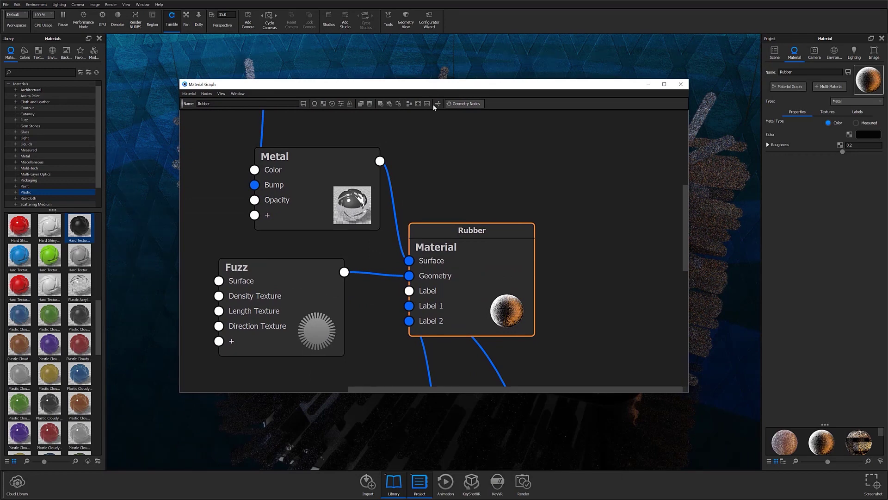
Show Fuzz Properties and inspect Length (10 mm), Length Variation and Randomness (0)
{"action": "left_click", "coordinate": [261, 299]}
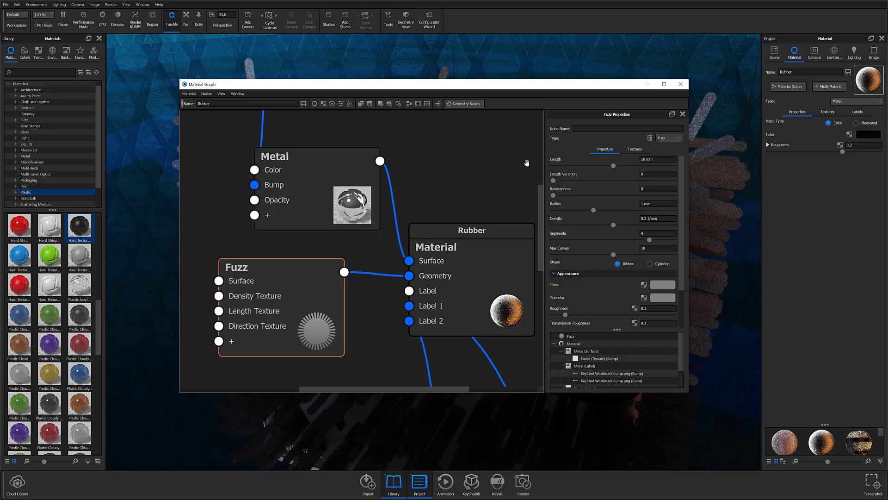
{"action": "left_click_drag", "start_coordinate": [554, 160], "coordinate": [554, 191]}
{"action": "left_click", "coordinate": [658, 160]}
{"action": "left_click", "coordinate": [656, 175]}
{"action": "left_click", "coordinate": [649, 188]}
Check Radius and Density, then drag the Segments value from 4 down to 3.81
{"action": "left_click", "coordinate": [554, 207]}
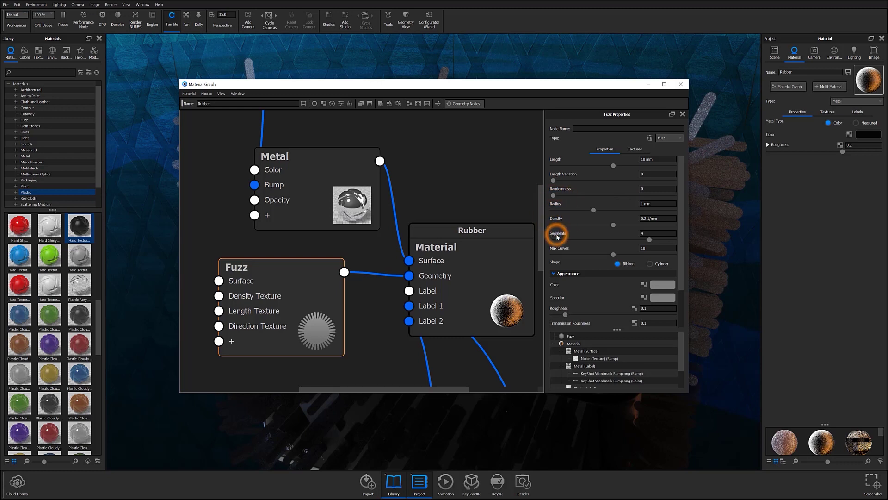
{"action": "left_click", "coordinate": [649, 204]}
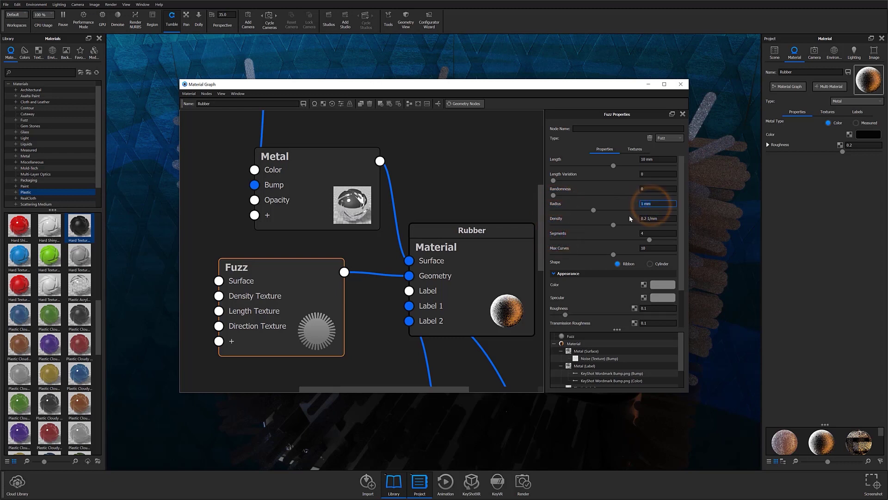
{"action": "left_click", "coordinate": [659, 220]}
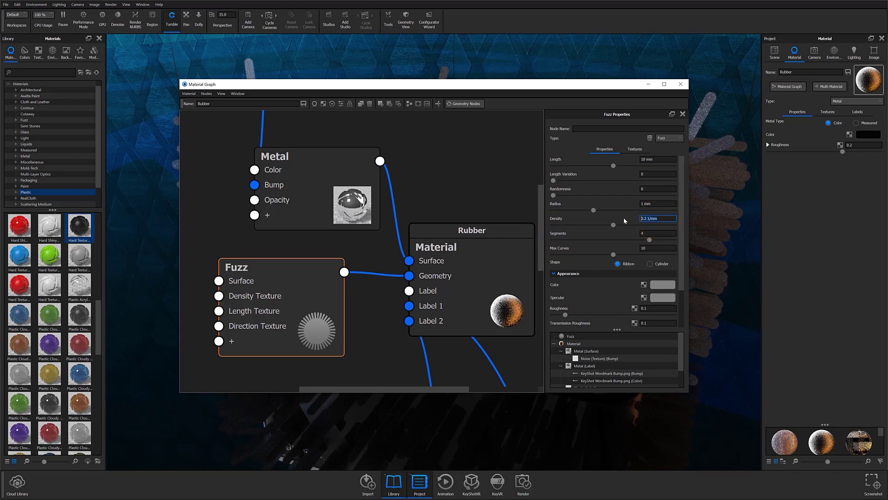
{"action": "left_click", "coordinate": [644, 232]}
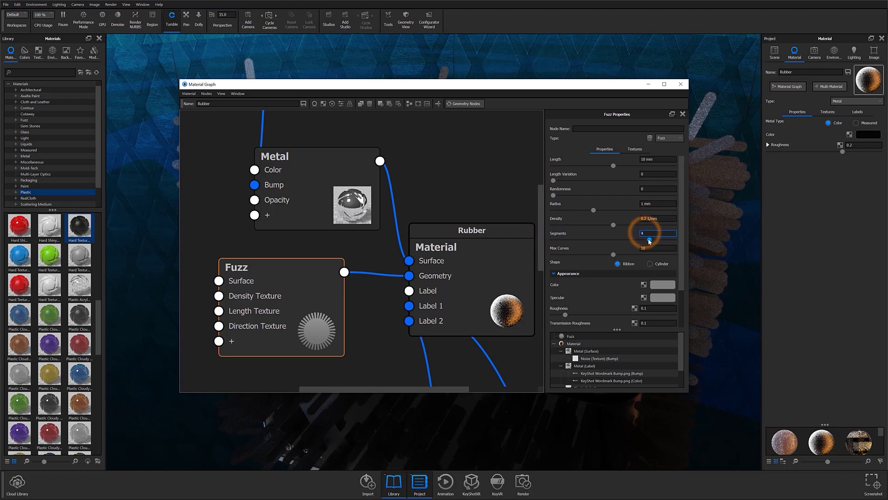
{"action": "mouse_move", "coordinate": [650, 240]}
{"action": "left_mouse_down"}
{"action": "mouse_move", "coordinate": [664, 241]}
{"action": "mouse_move", "coordinate": [612, 240]}
{"action": "mouse_move", "coordinate": [645, 241]}
{"action": "left_mouse_up"}
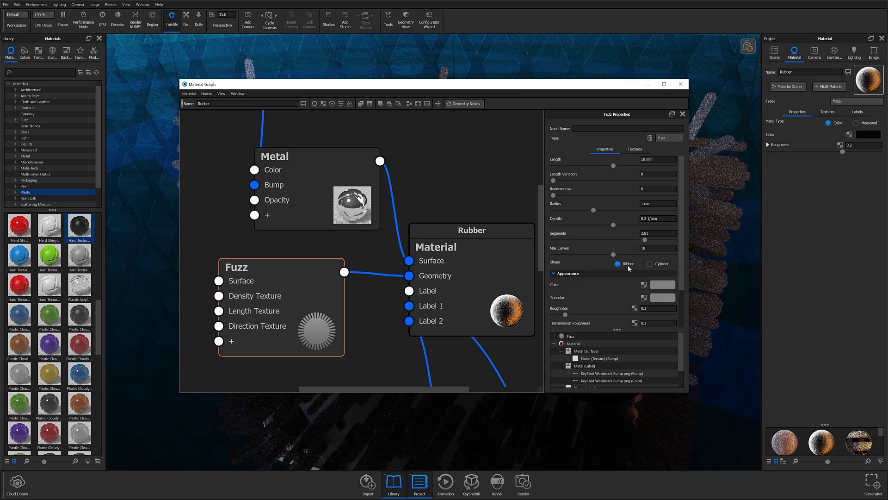
Try the Cylinder fiber shape, then switch back to Ribbon
{"action": "left_click", "coordinate": [664, 264]}
{"action": "left_click", "coordinate": [629, 264]}
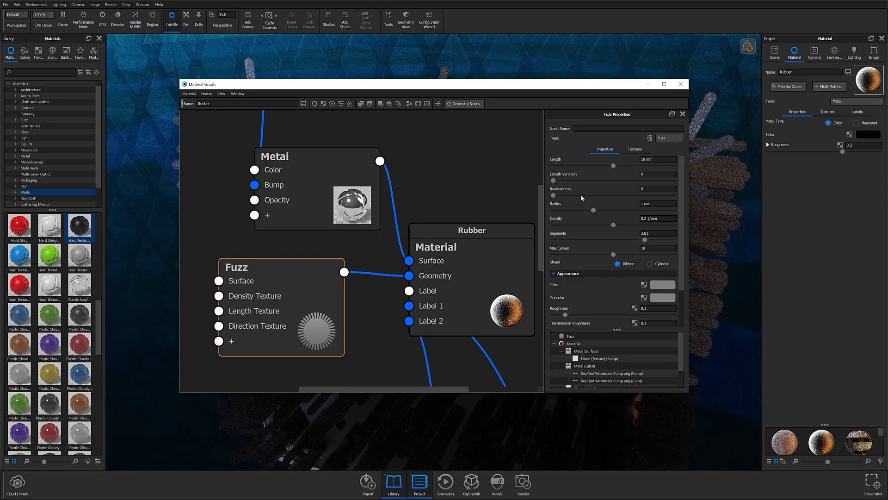
{"action": "scroll", "coordinate": [581, 198], "scroll_direction": "down", "scroll_amount": 2}
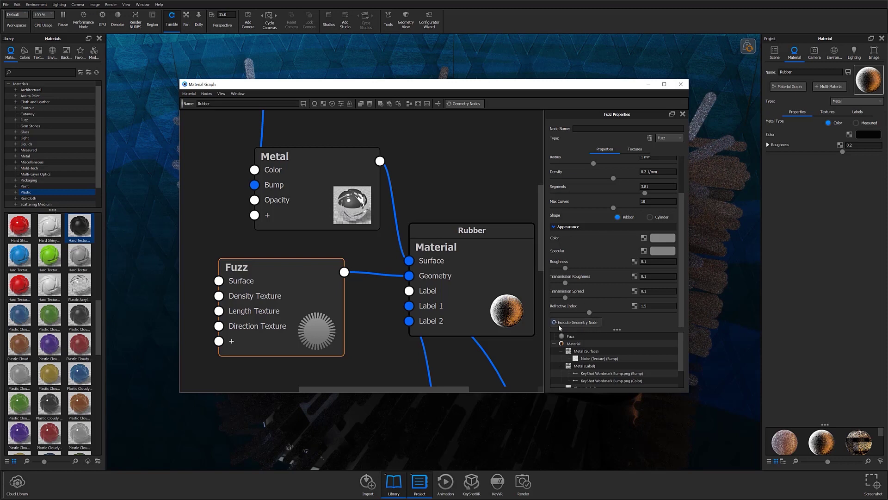
{"action": "left_click", "coordinate": [573, 323]}
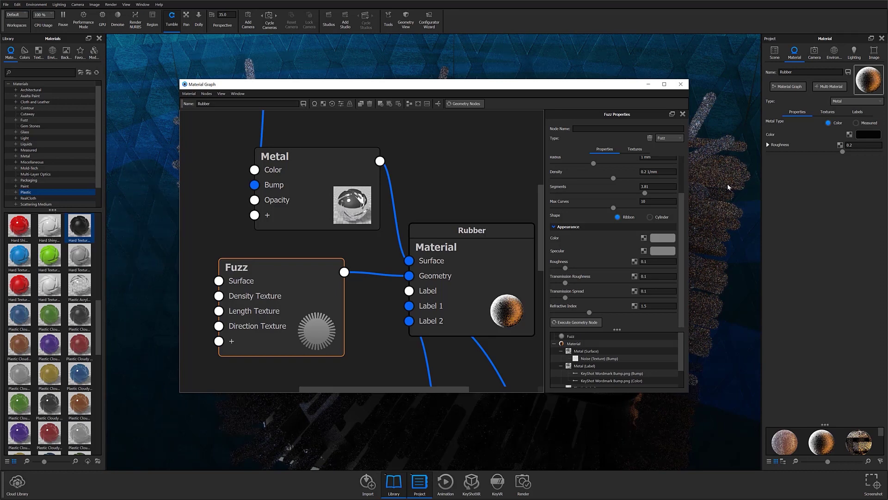
{"action": "left_click", "coordinate": [410, 276]}
{"action": "left_click", "coordinate": [749, 49]}
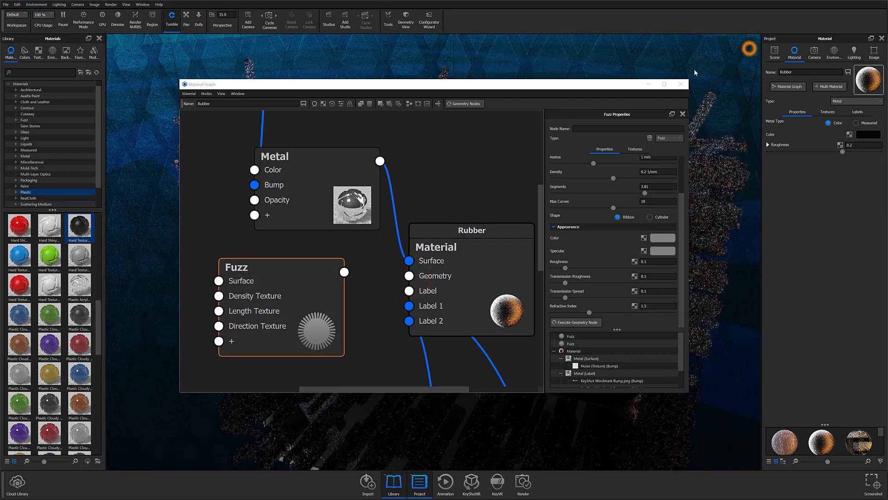
{"action": "left_click", "coordinate": [650, 85]}
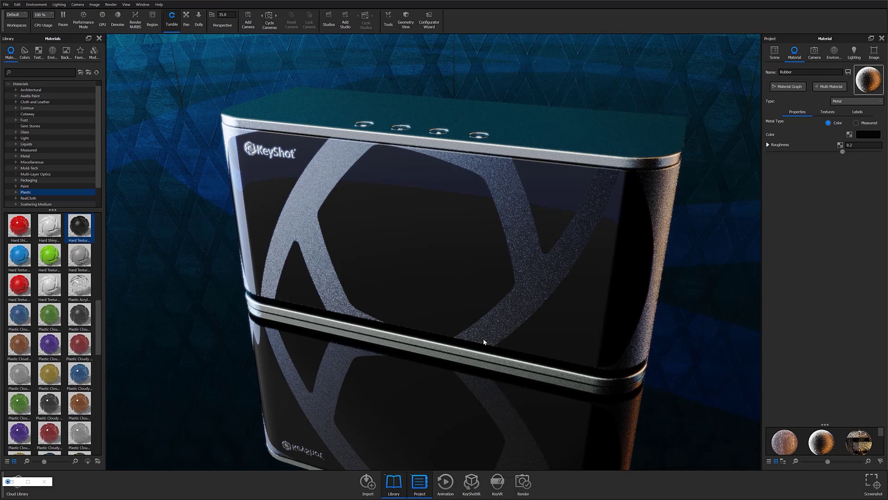
{"action": "left_click", "coordinate": [468, 309]}
Reconnect the Fuzz node to the Rubber material's Geometry input and show its properties
{"action": "left_click", "coordinate": [788, 86]}
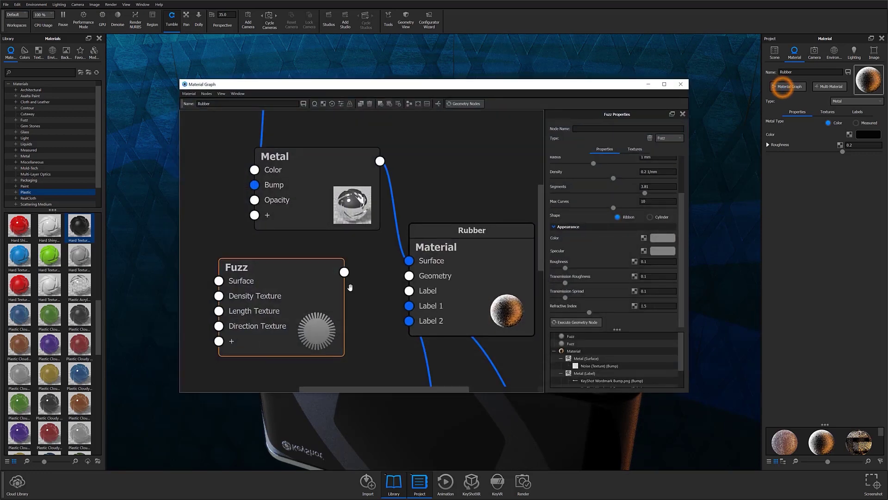
{"action": "left_click_drag", "start_coordinate": [345, 272], "coordinate": [400, 278]}
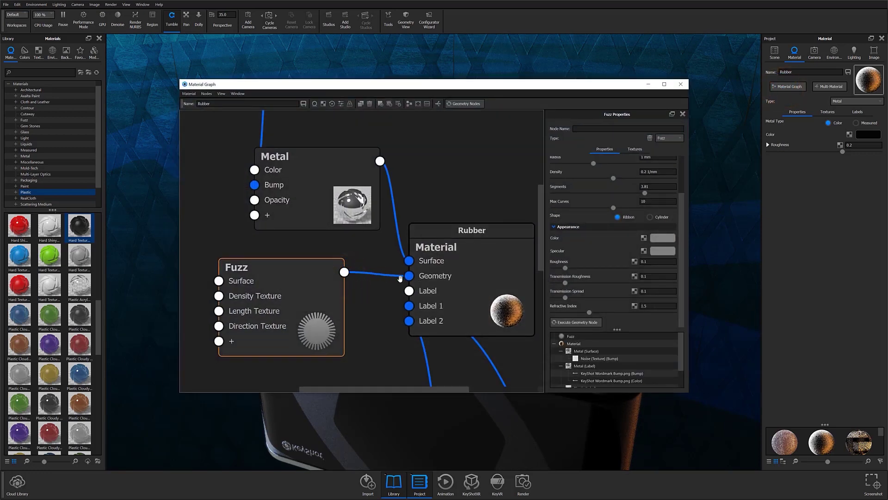
{"action": "left_click", "coordinate": [323, 292]}
Set the fuzz Length to 0.3 mm and Length Variation to 2
{"action": "left_click", "coordinate": [658, 159]}
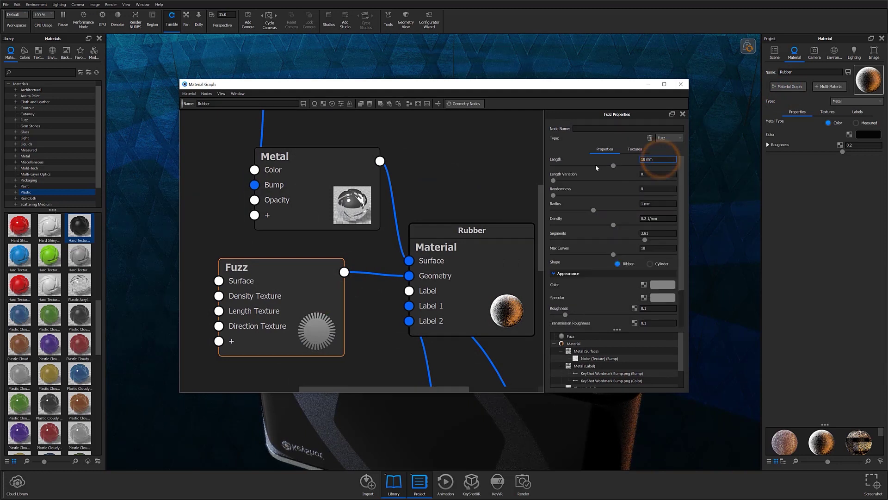
{"action": "double_click", "coordinate": [658, 158]}
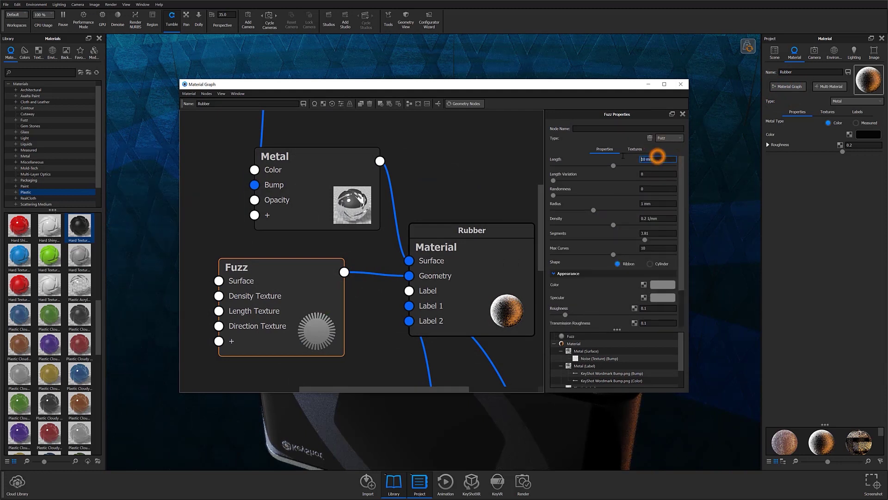
{"action": "type", "text": "0.3"}
{"action": "left_click", "coordinate": [655, 174]}
{"action": "type", "text": "2"}
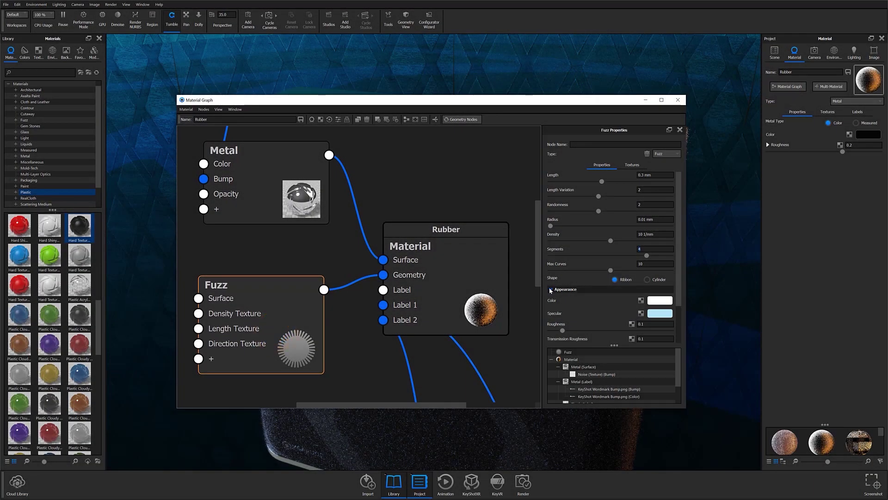
{"action": "left_click", "coordinate": [551, 290]}
{"action": "left_click", "coordinate": [550, 290]}
{"action": "scroll", "coordinate": [600, 323], "scroll_direction": "down", "scroll_amount": 1}
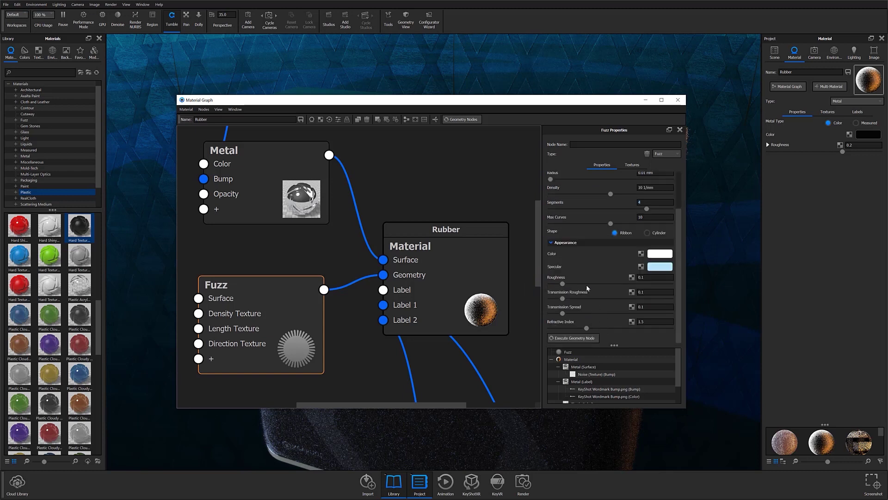
{"action": "left_click", "coordinate": [550, 266]}
{"action": "left_click", "coordinate": [550, 278]}
{"action": "left_click", "coordinate": [554, 321]}
Zoom out, move Fuzz below Rubber and Metal up-left, then test-wire and unwire Metal to Fuzz Surface
{"action": "scroll", "coordinate": [354, 319], "scroll_direction": "down", "scroll_amount": 1}
{"action": "scroll", "coordinate": [358, 320], "scroll_direction": "down", "scroll_amount": 1}
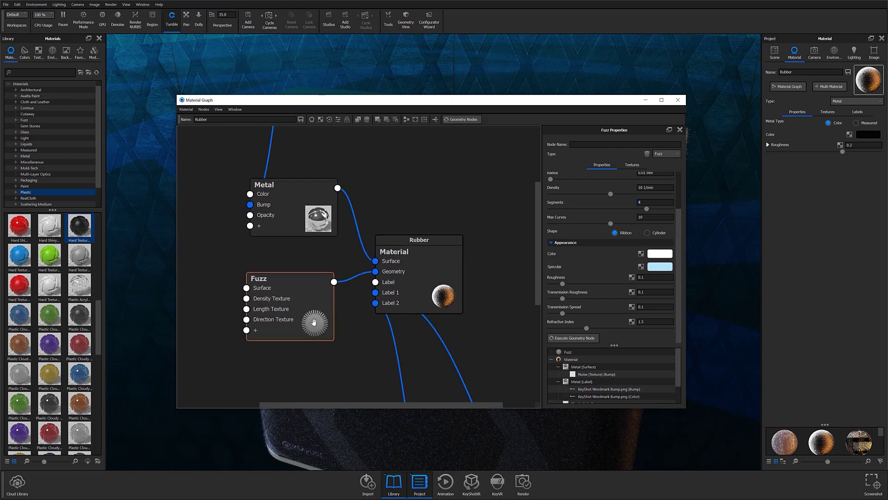
{"action": "left_click_drag", "start_coordinate": [311, 318], "coordinate": [321, 360]}
{"action": "left_click_drag", "start_coordinate": [307, 217], "coordinate": [256, 192]}
{"action": "left_click_drag", "start_coordinate": [287, 162], "coordinate": [259, 330]}
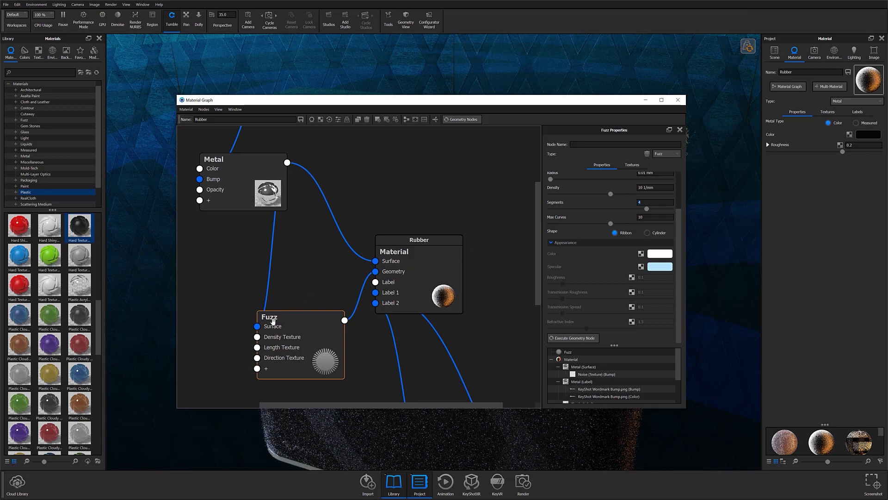
{"action": "left_click_drag", "start_coordinate": [257, 326], "coordinate": [282, 266]}
Add a Translucent material node, test it on the Fuzz Surface, then disconnect it
{"action": "right_click", "coordinate": [262, 259]}
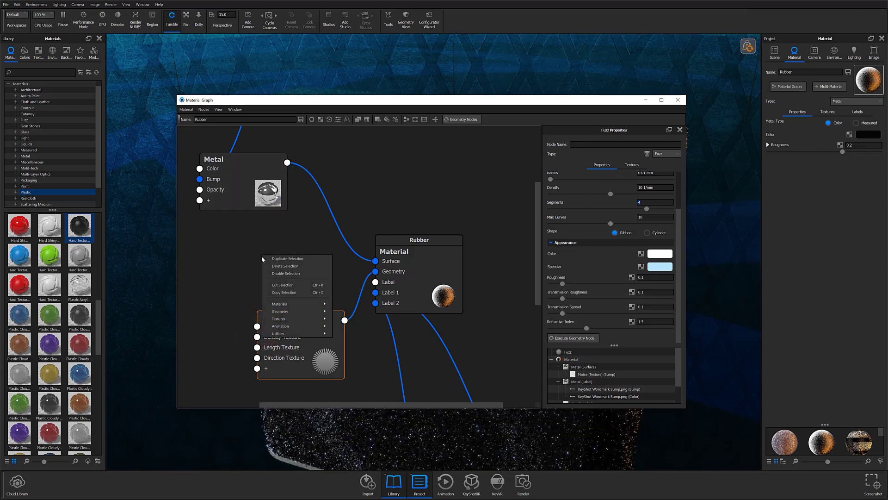
{"action": "mouse_move", "coordinate": [287, 304]}
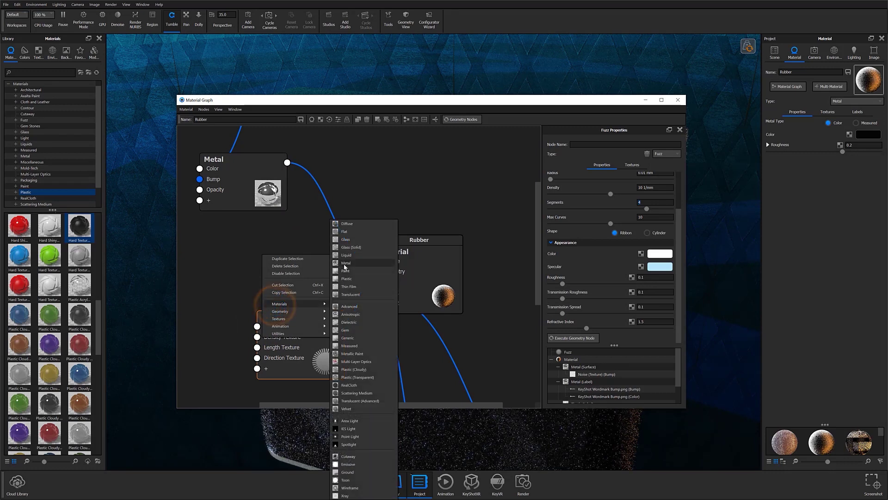
{"action": "left_click", "coordinate": [345, 293]}
{"action": "left_click_drag", "start_coordinate": [286, 296], "coordinate": [214, 270]}
{"action": "left_click_drag", "start_coordinate": [276, 238], "coordinate": [257, 326]}
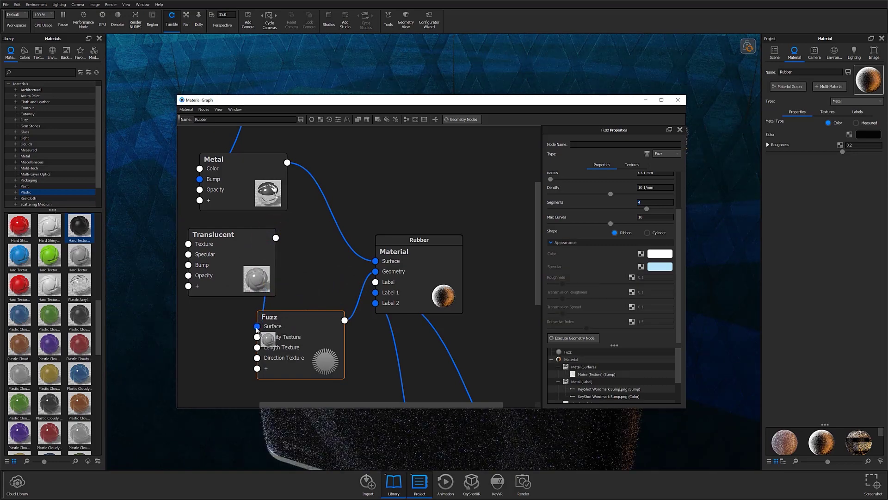
{"action": "left_click_drag", "start_coordinate": [257, 326], "coordinate": [254, 270]}
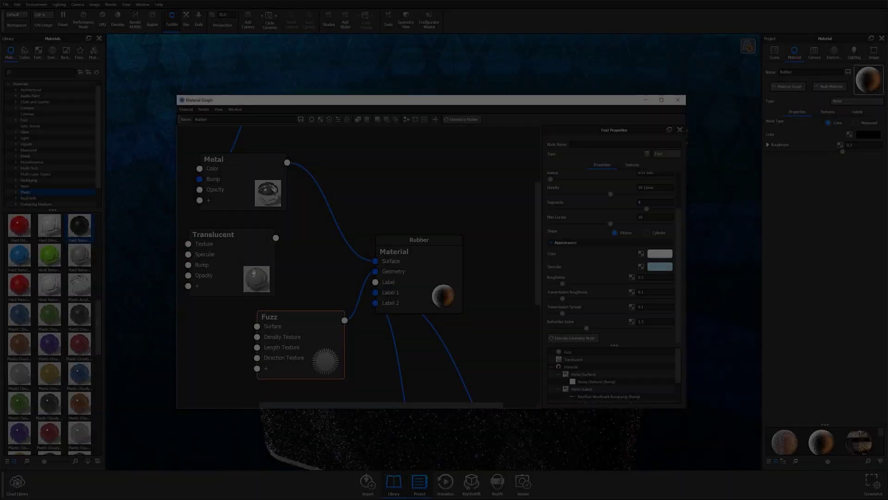
Delete the Translucent node, execute the Fuzz geometry node, and close the Material Graph
{"action": "left_click", "coordinate": [210, 269]}
{"action": "key", "text": "Delete"}
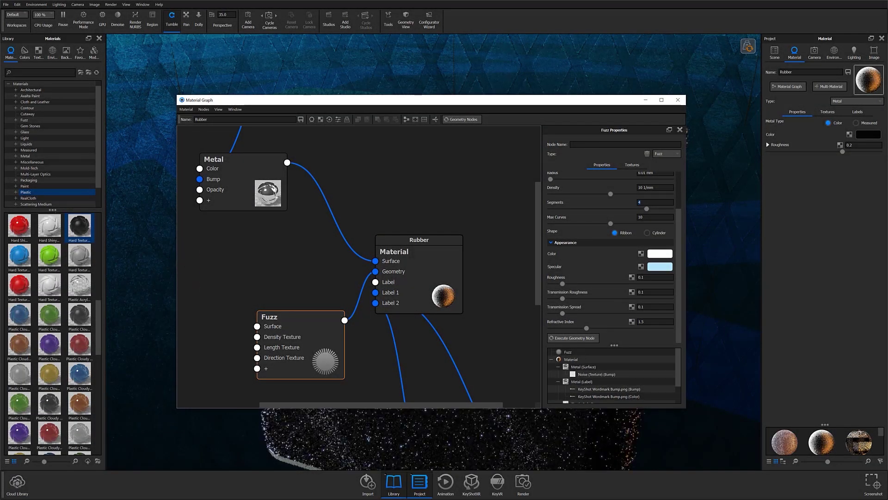
{"action": "left_click", "coordinate": [752, 47]}
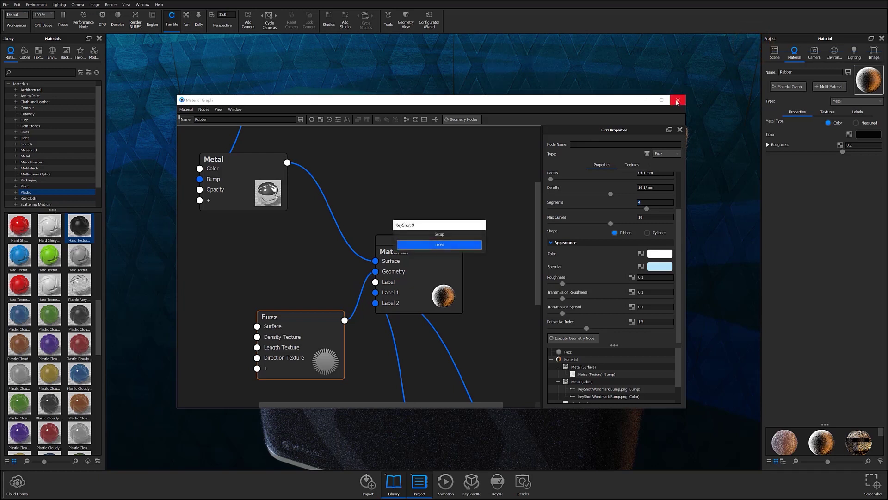
{"action": "left_click", "coordinate": [677, 101]}
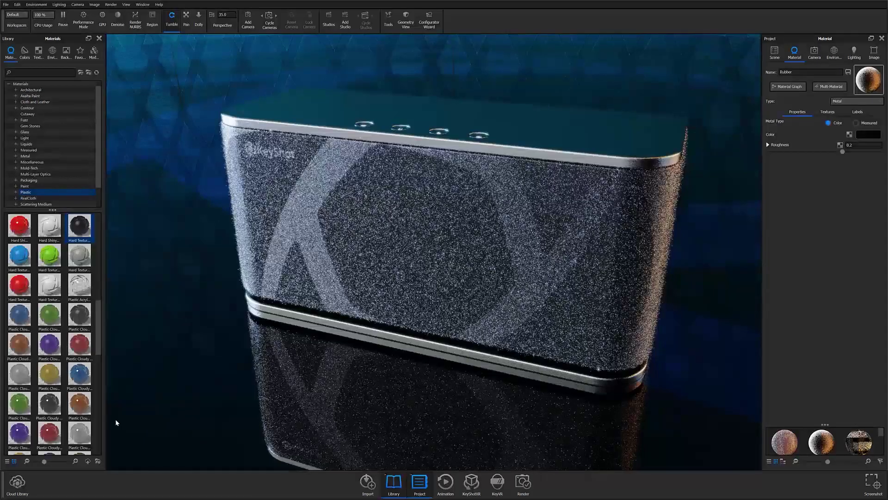